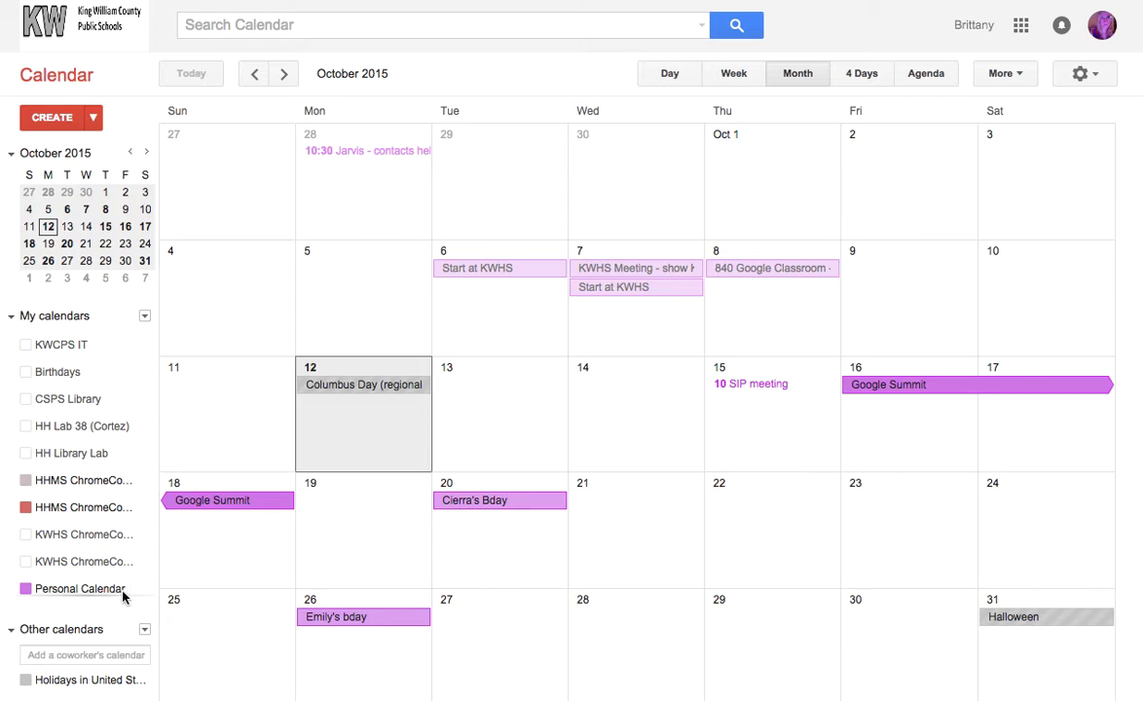
# Scroll to Personal Calendar in the calendar list and choose Calendar settings from its dropdown.
pyautogui.moveTo(130, 569)
pyautogui.scroll(-2, 131, 569)
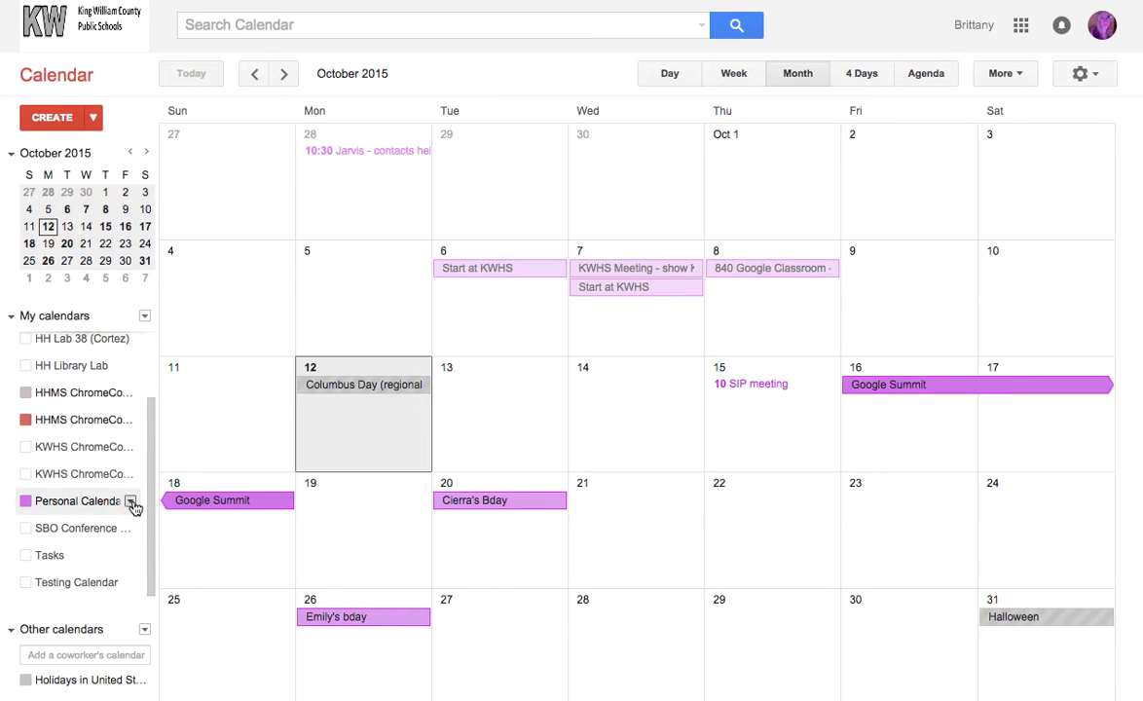
pyautogui.click(130, 501)
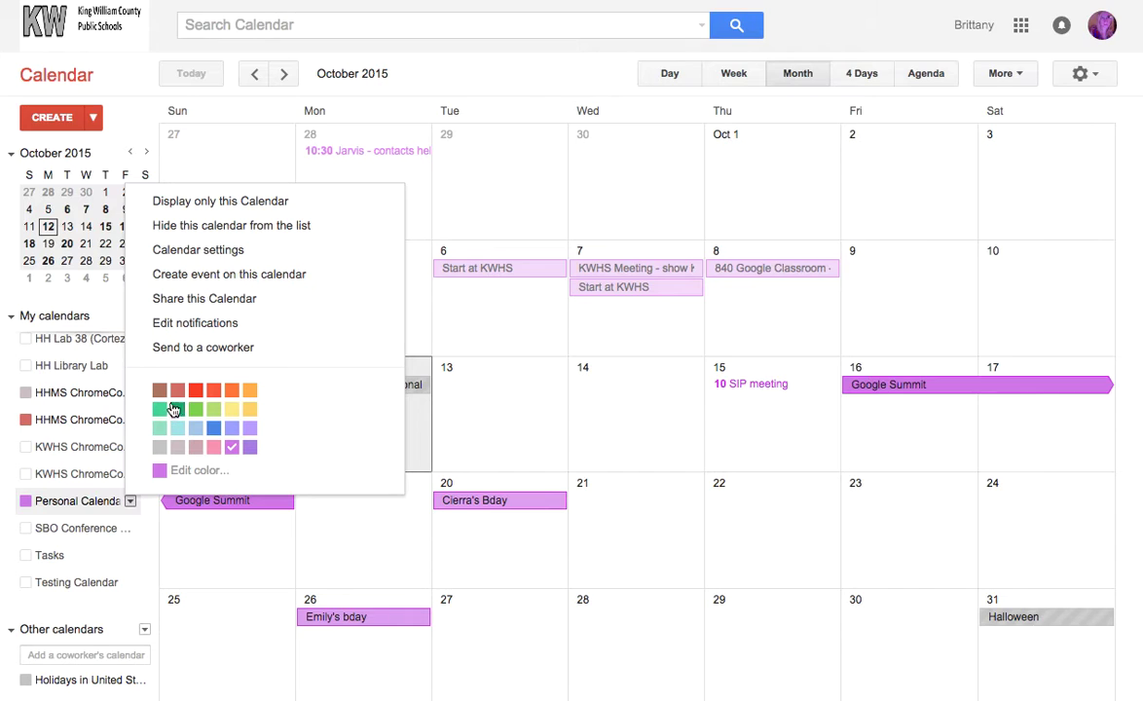
pyautogui.click(219, 255)
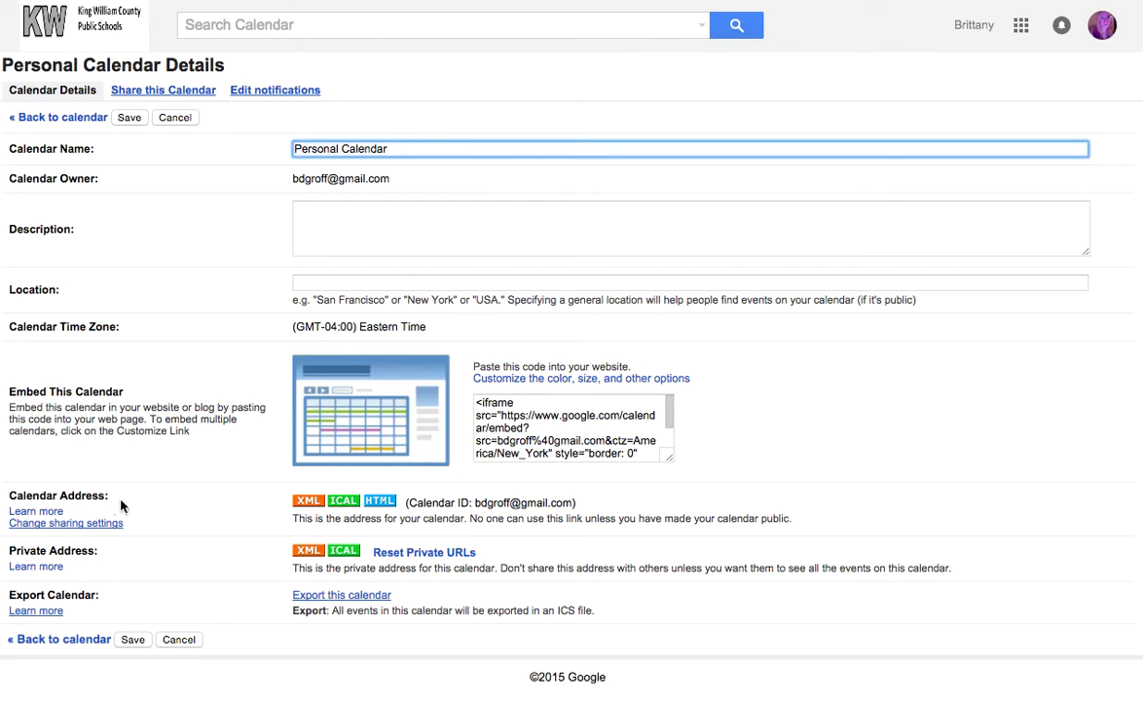
pyautogui.click(340, 504)
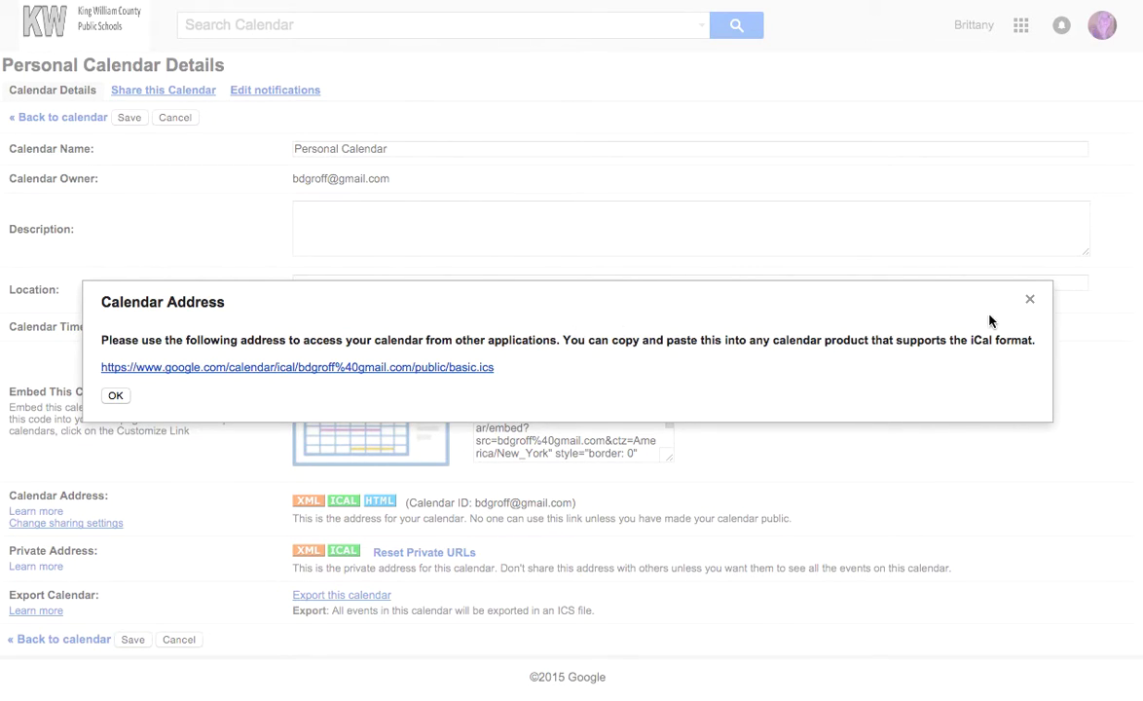
pyautogui.moveTo(511, 372); pyautogui.dragTo(121, 376)
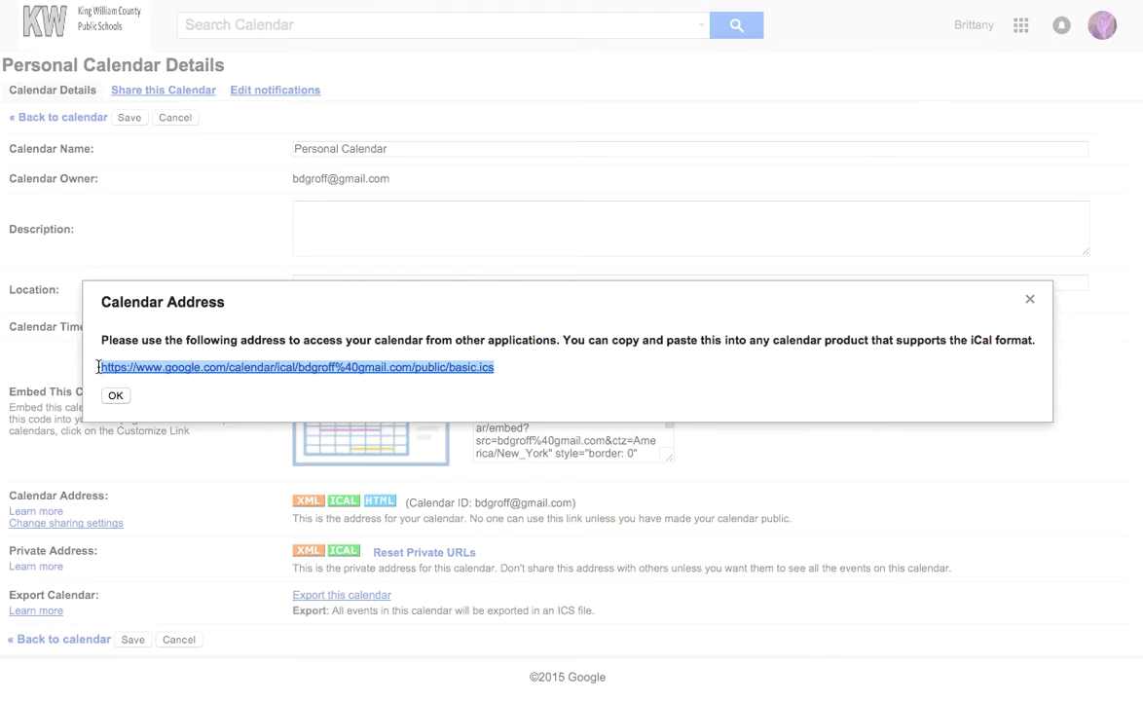
pyautogui.click(652, 379)
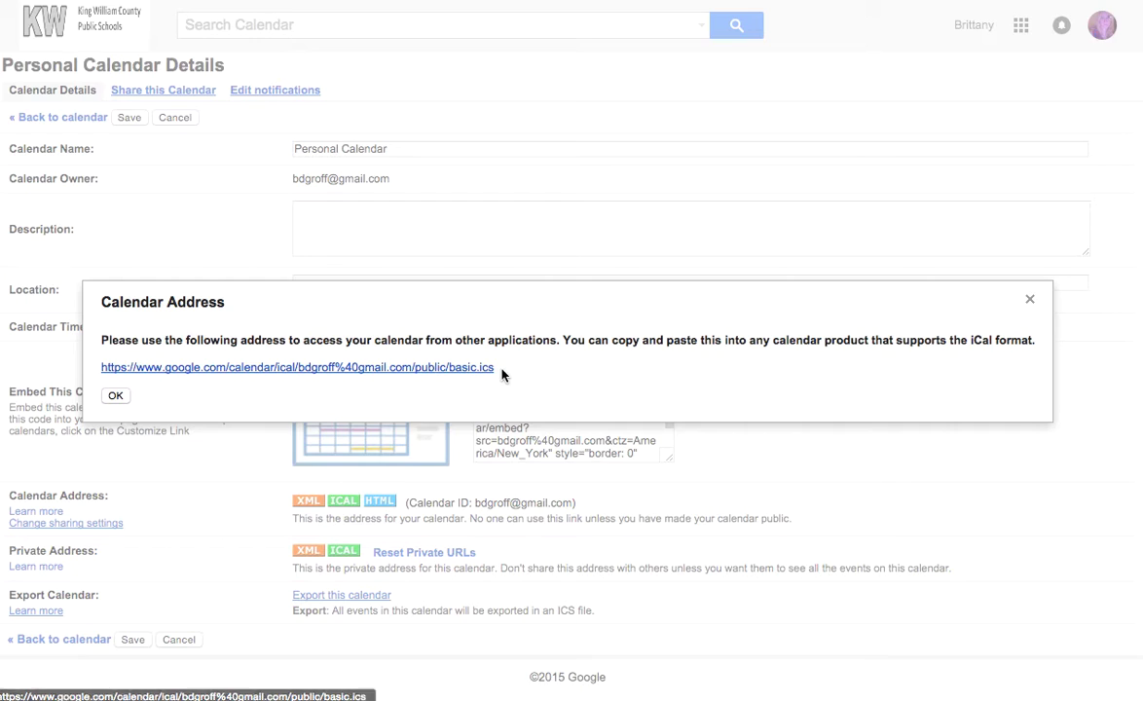
pyautogui.moveTo(502, 374); pyautogui.dragTo(107, 352)
pyautogui.click(171, 339)
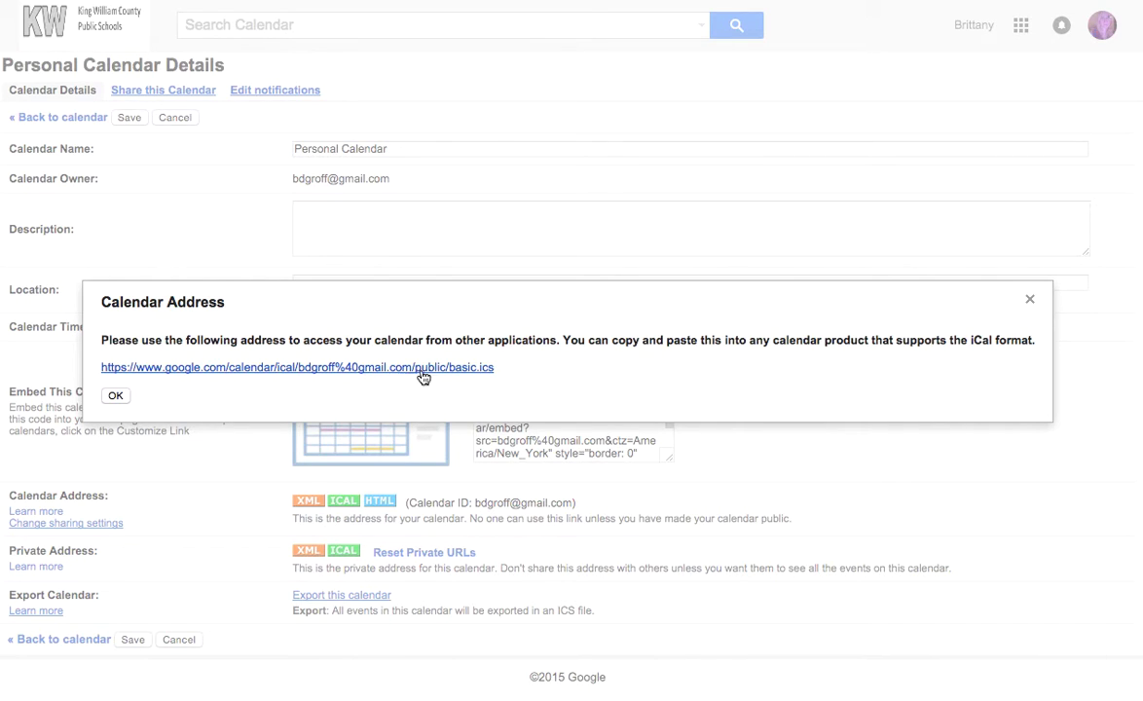
pyautogui.click(115, 396)
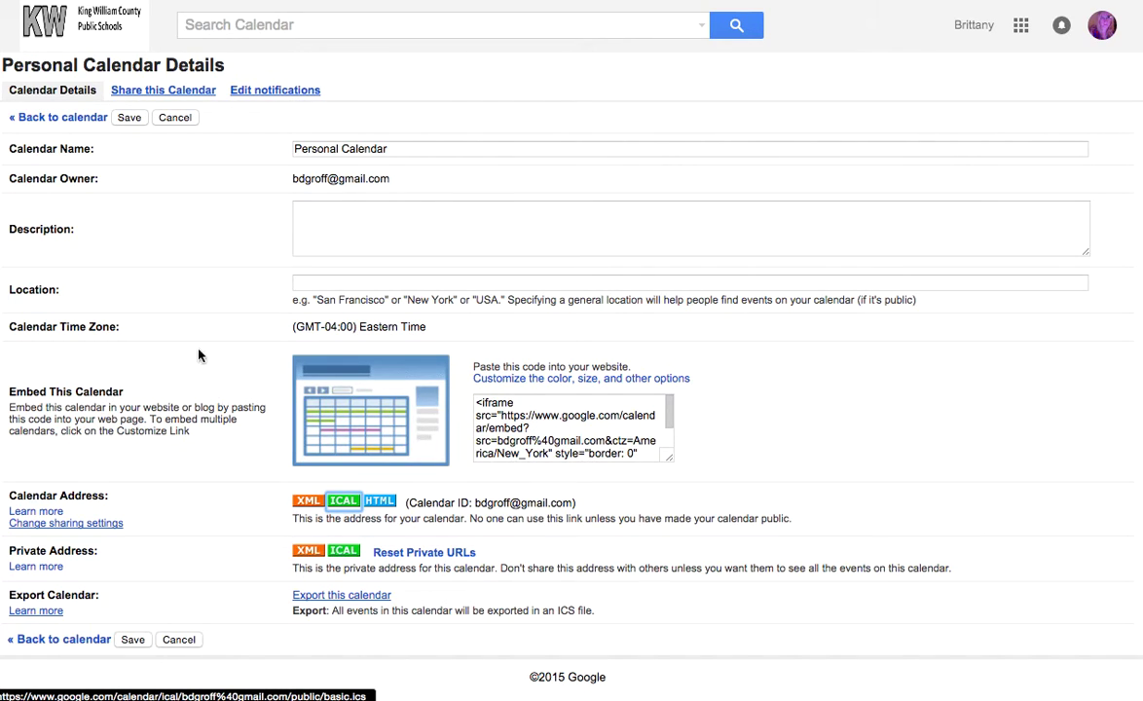
# Review the Personal Calendar's Share this Calendar tab, then its Edit notifications tab.
pyautogui.click(196, 95)
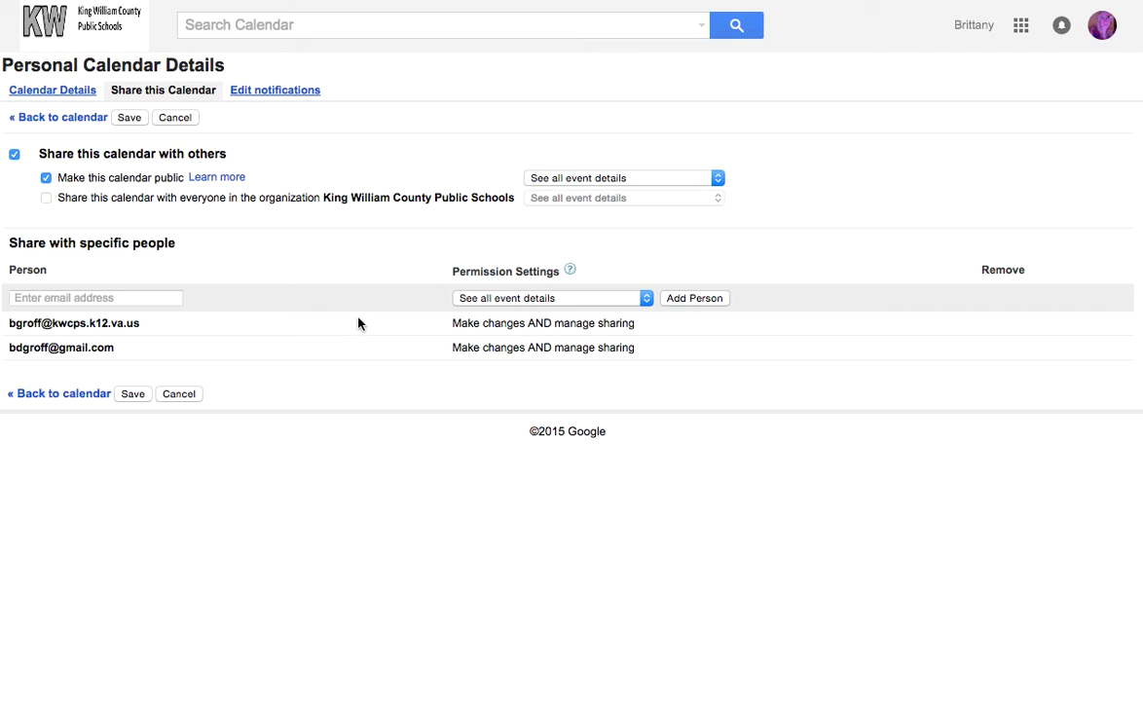
pyautogui.click(261, 91)
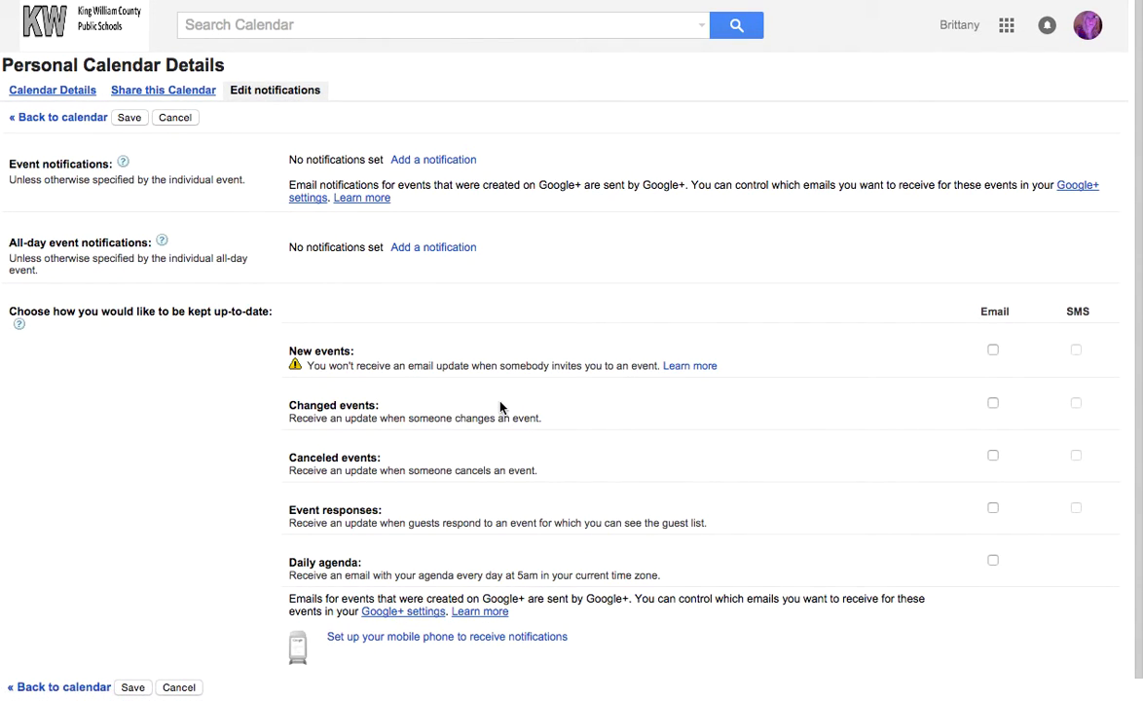
pyautogui.scroll(-1, 501, 405)
pyautogui.scroll(1, 502, 407)
# Switch back to the Calendar Details tab showing the iframe embed code.
pyautogui.click(24, 91)
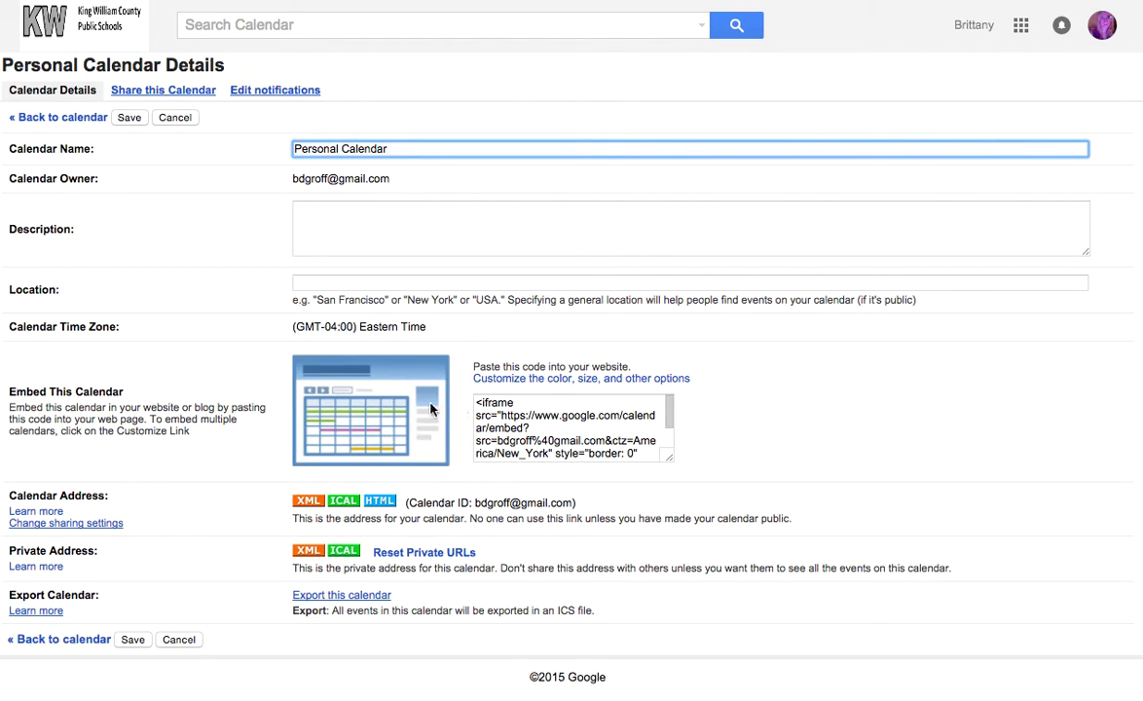
# Select all of the iframe code in the Embed This Calendar box for copying.
pyautogui.click(566, 413)
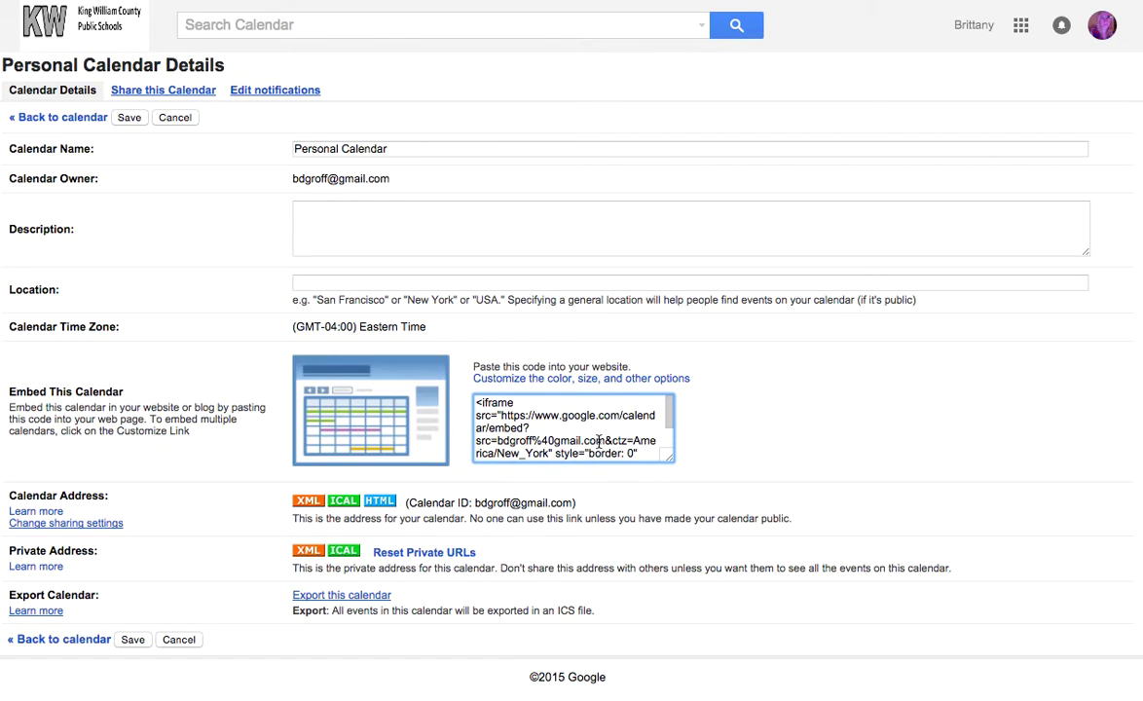
pyautogui.hotkey('ctrl', 'a')
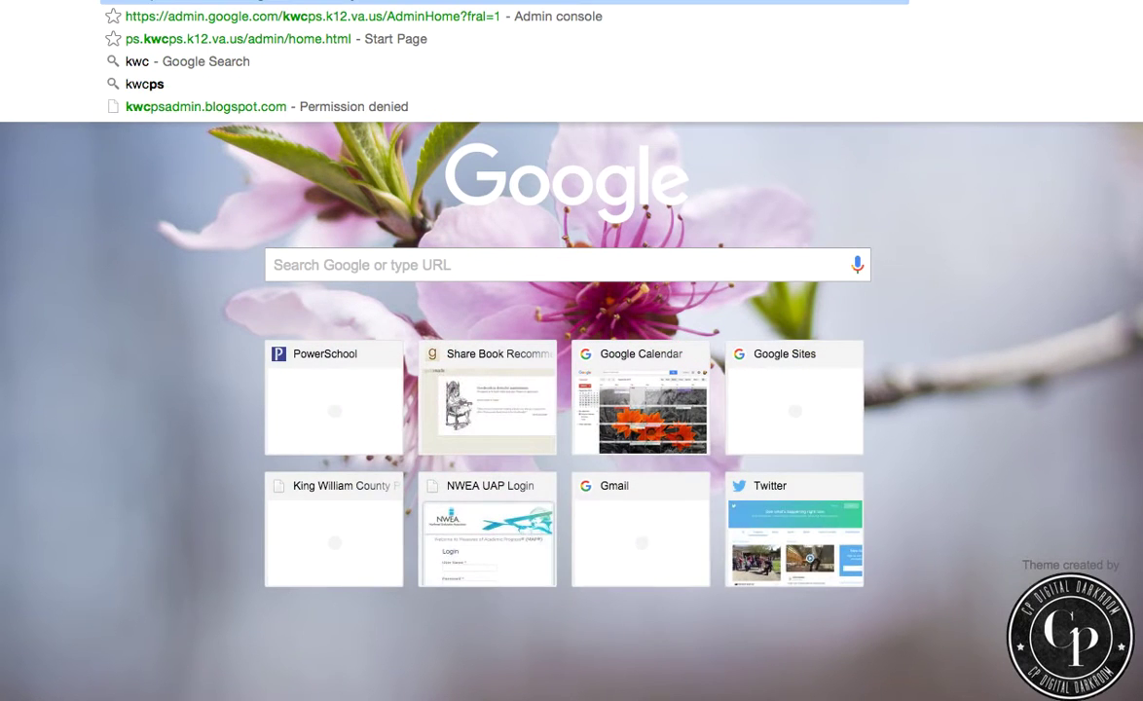
# Go to the school division site, log in through the footer icon, and open Teacher Webpages.
pyautogui.press('Return')
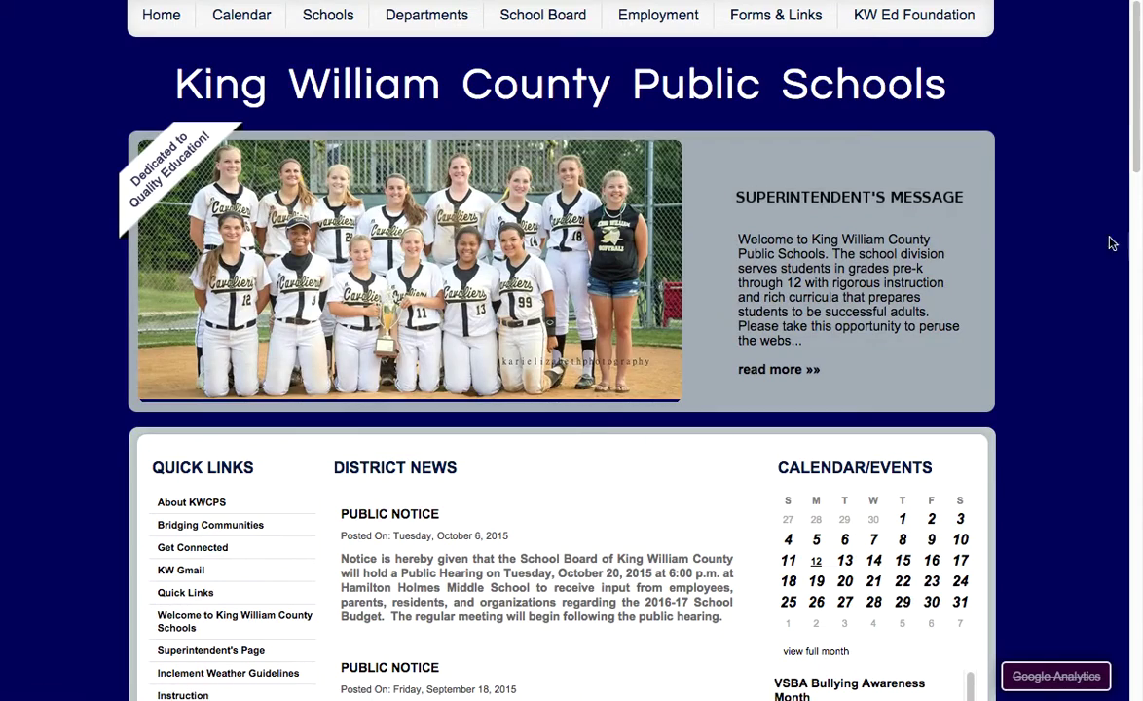
pyautogui.scroll(-1, 1041, 199)
pyautogui.scroll(-15, 1041, 198)
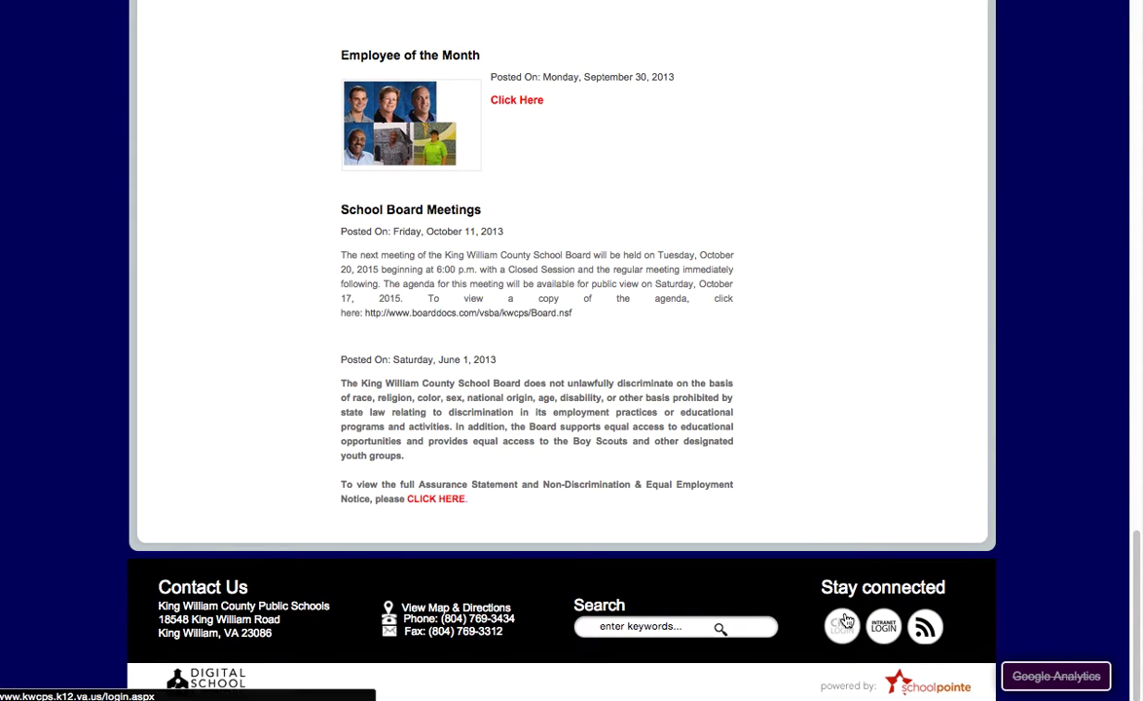
pyautogui.click(845, 621)
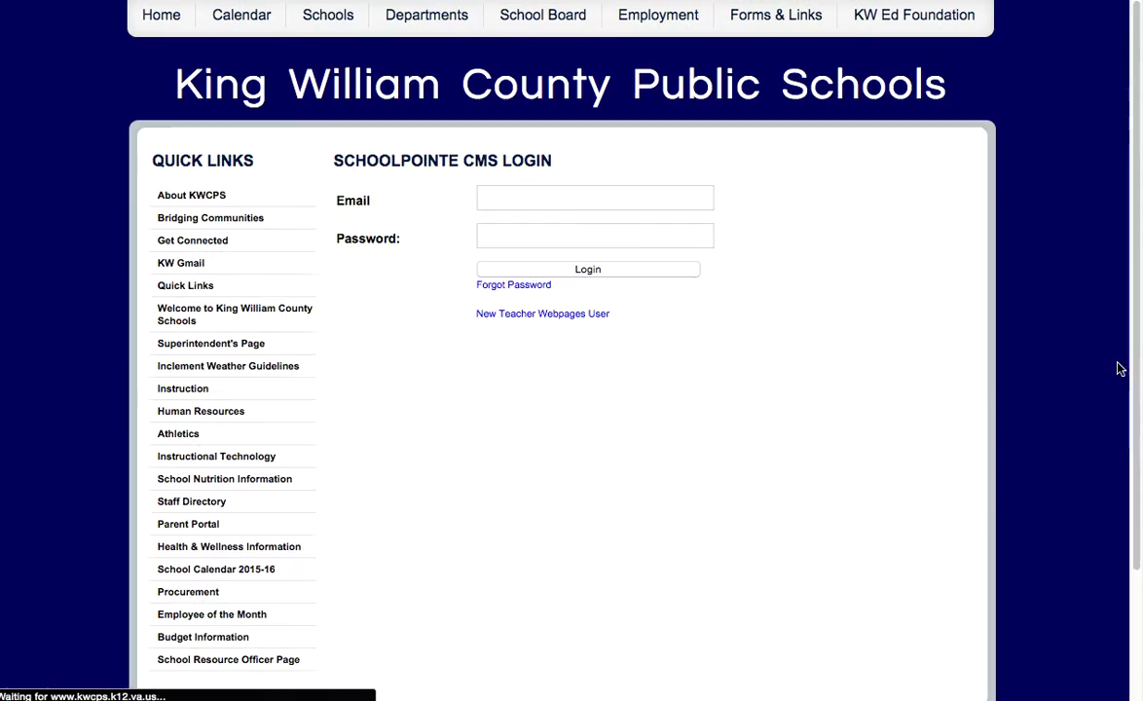
pyautogui.click(582, 273)
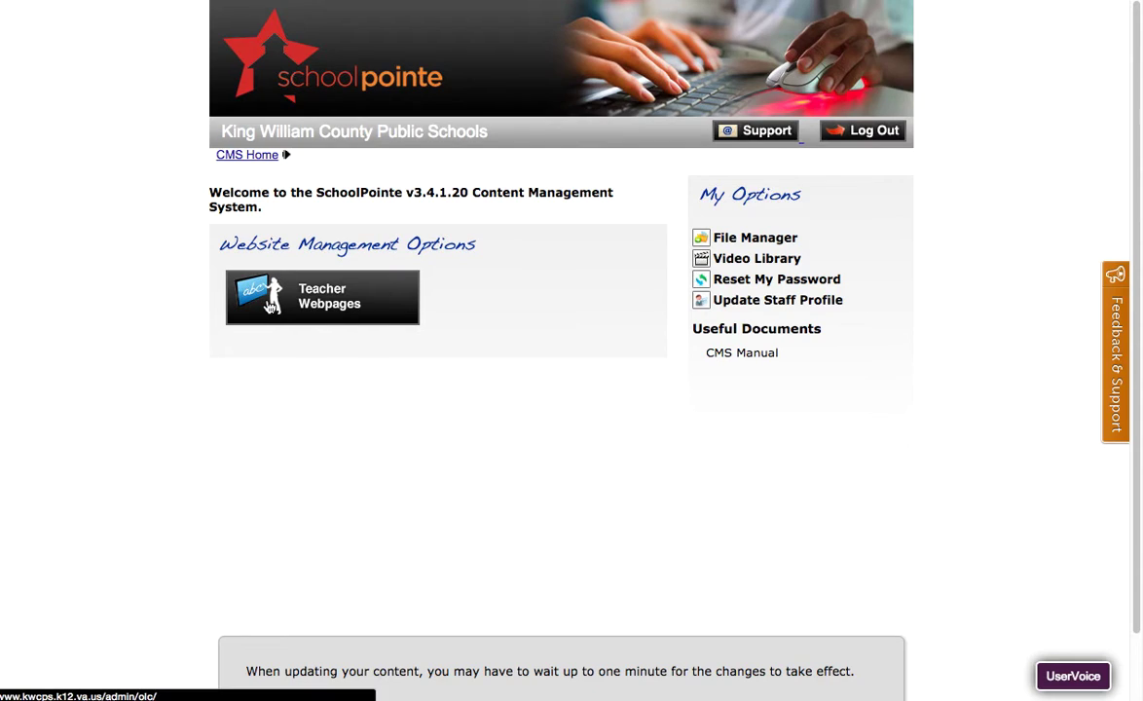
pyautogui.click(245, 282)
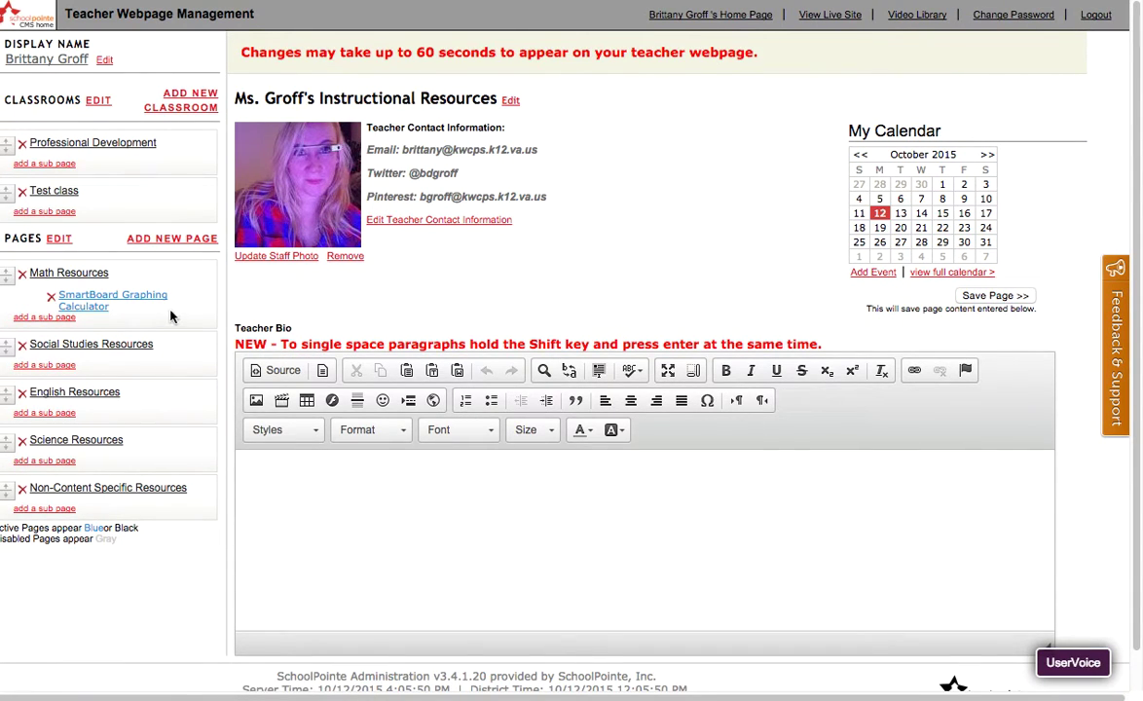
# Open the Social Studies Resources page and add blank lines above the intro paragraph.
pyautogui.click(127, 345)
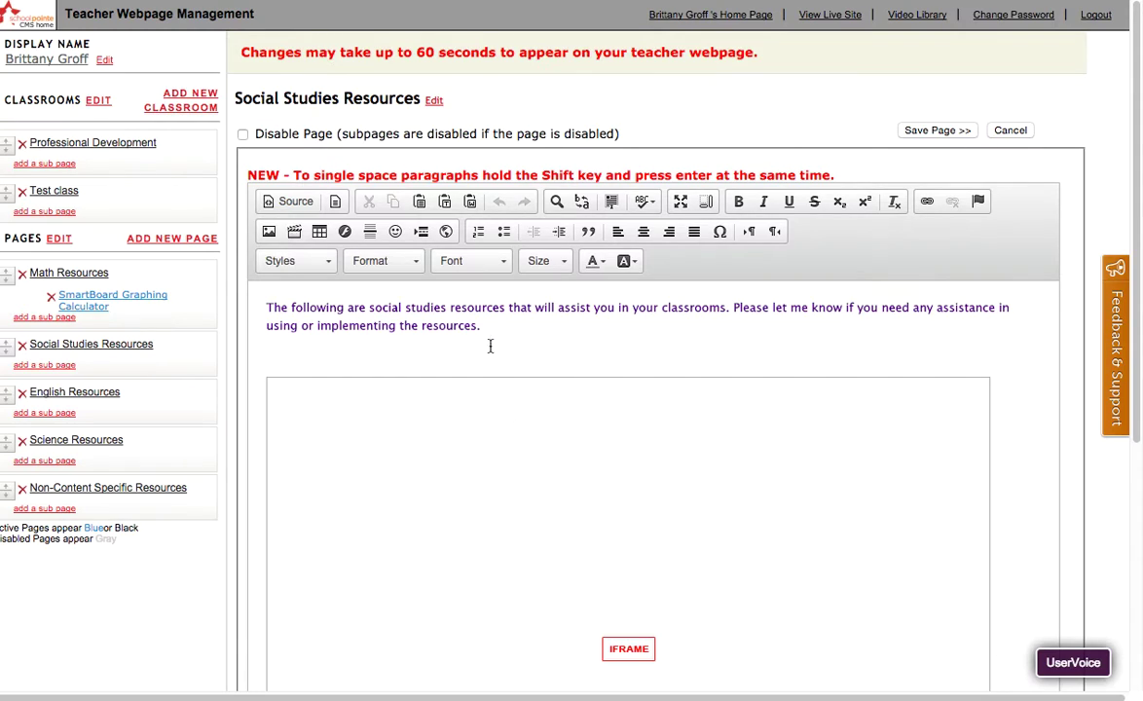
pyautogui.click(275, 305)
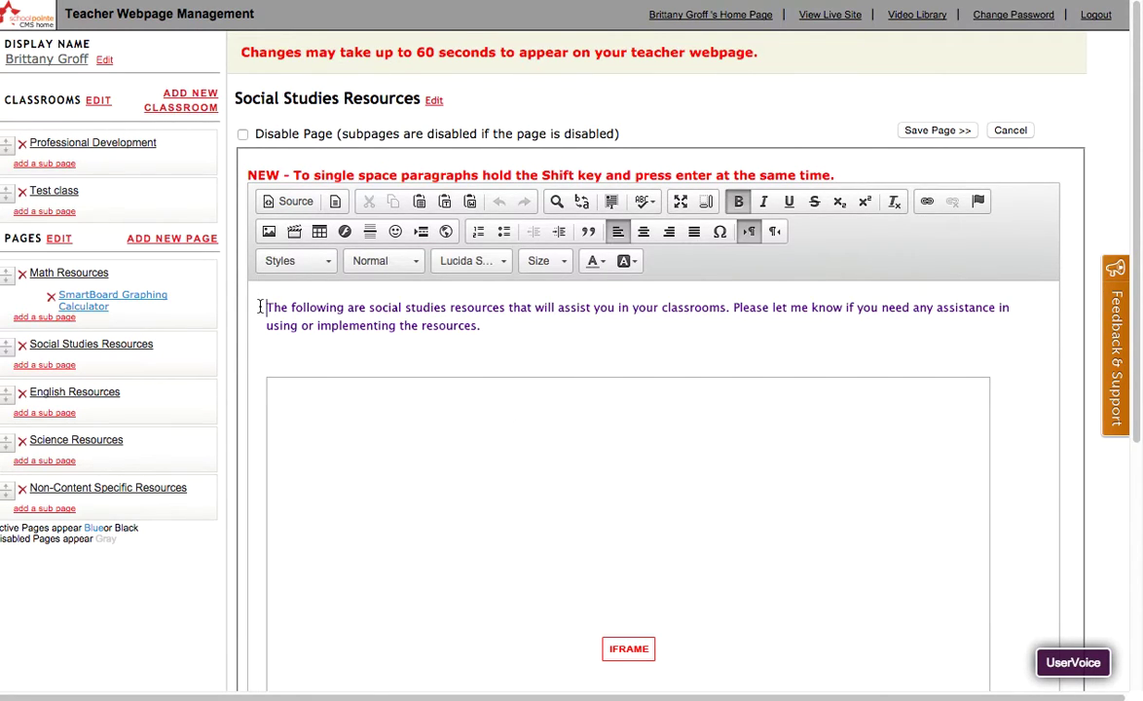
pyautogui.press('Return')
pyautogui.press('Return')
pyautogui.press('Up')
pyautogui.press('Up')
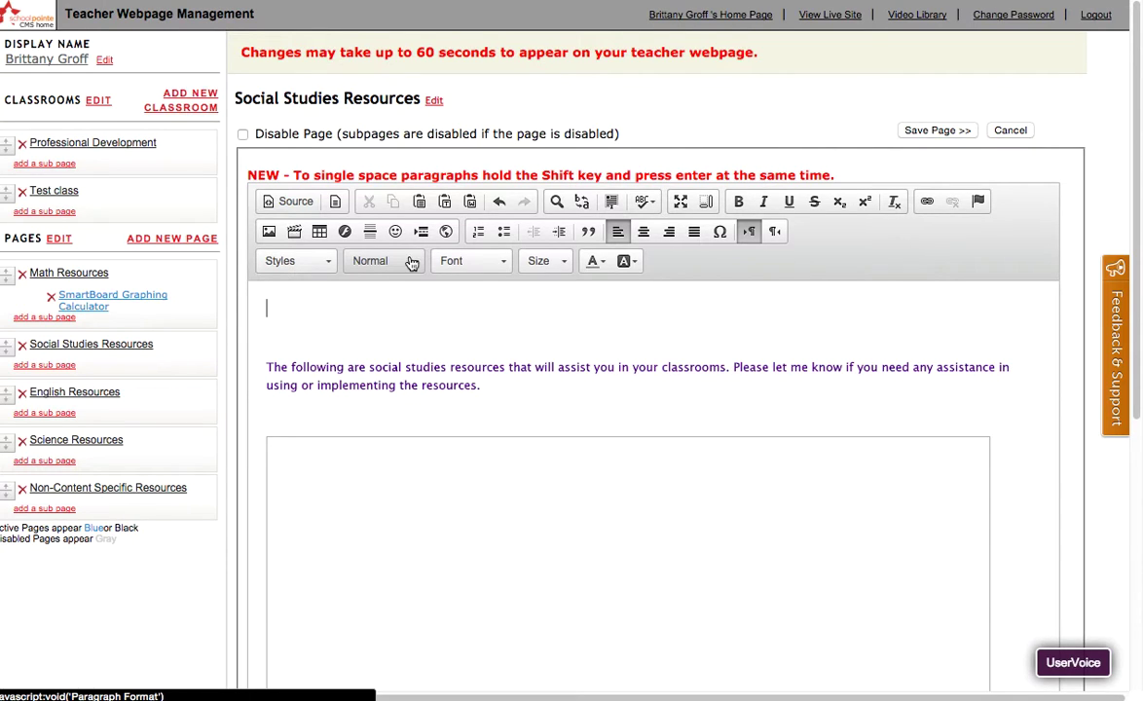
# Switch the editor to HTML Source view and insert an empty line at the very top.
pyautogui.click(295, 201)
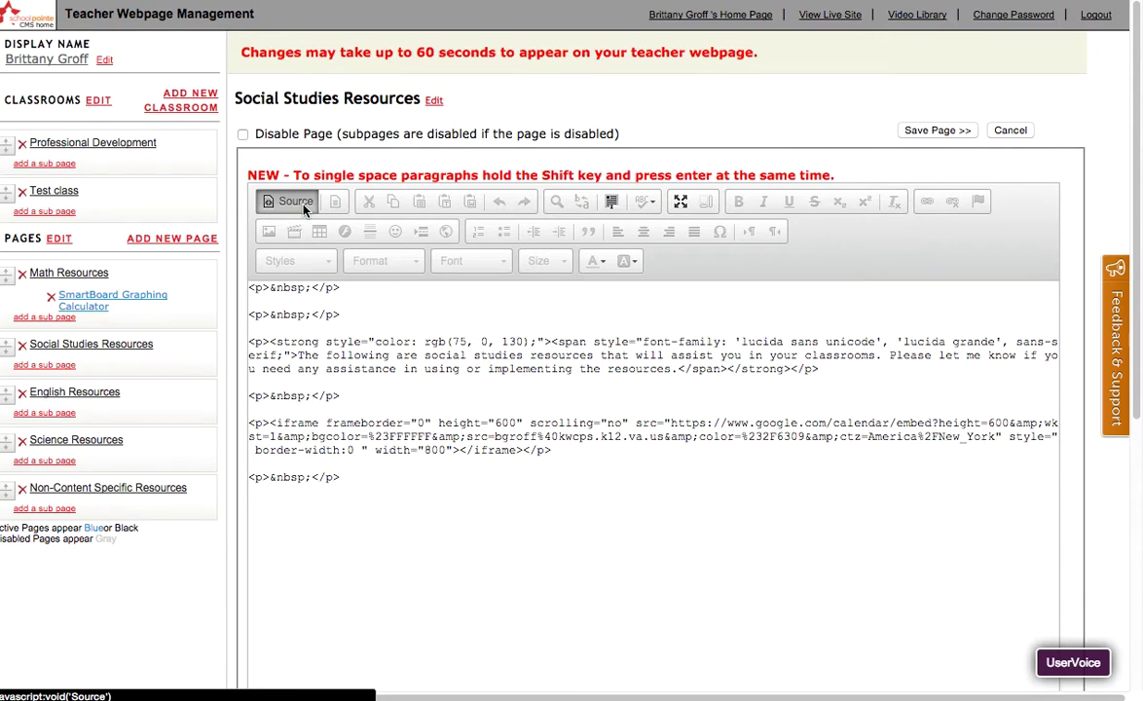
pyautogui.scroll(-5, 551, 316)
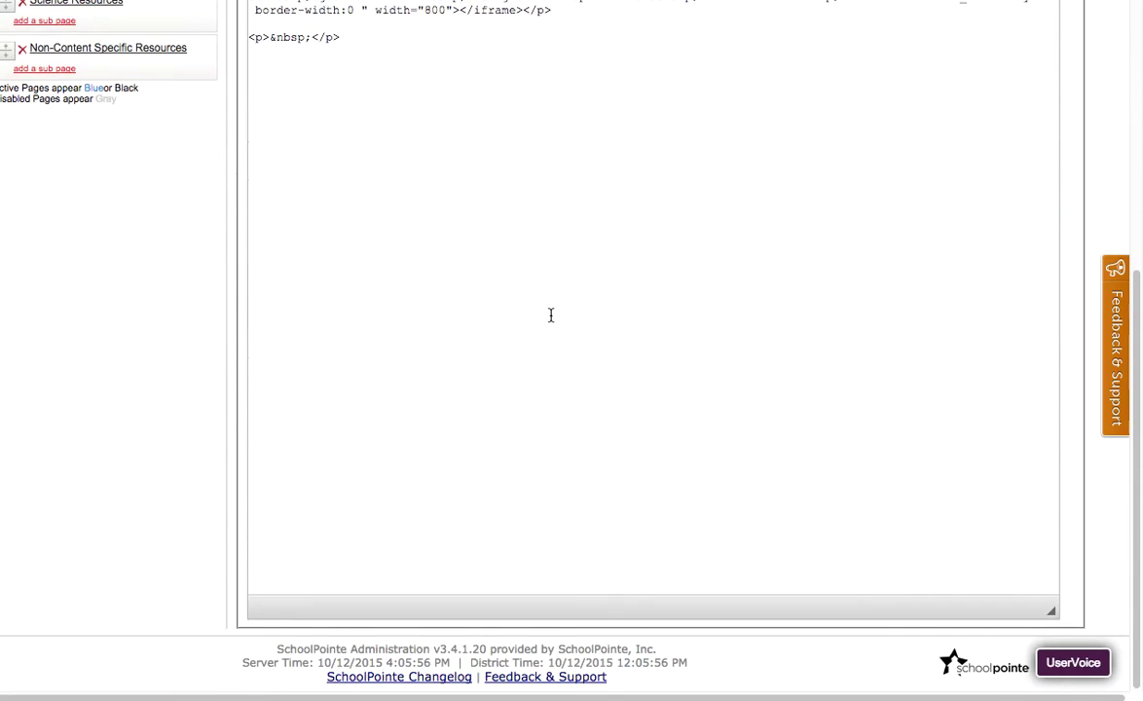
pyautogui.scroll(2, 550, 314)
pyautogui.scroll(3, 550, 315)
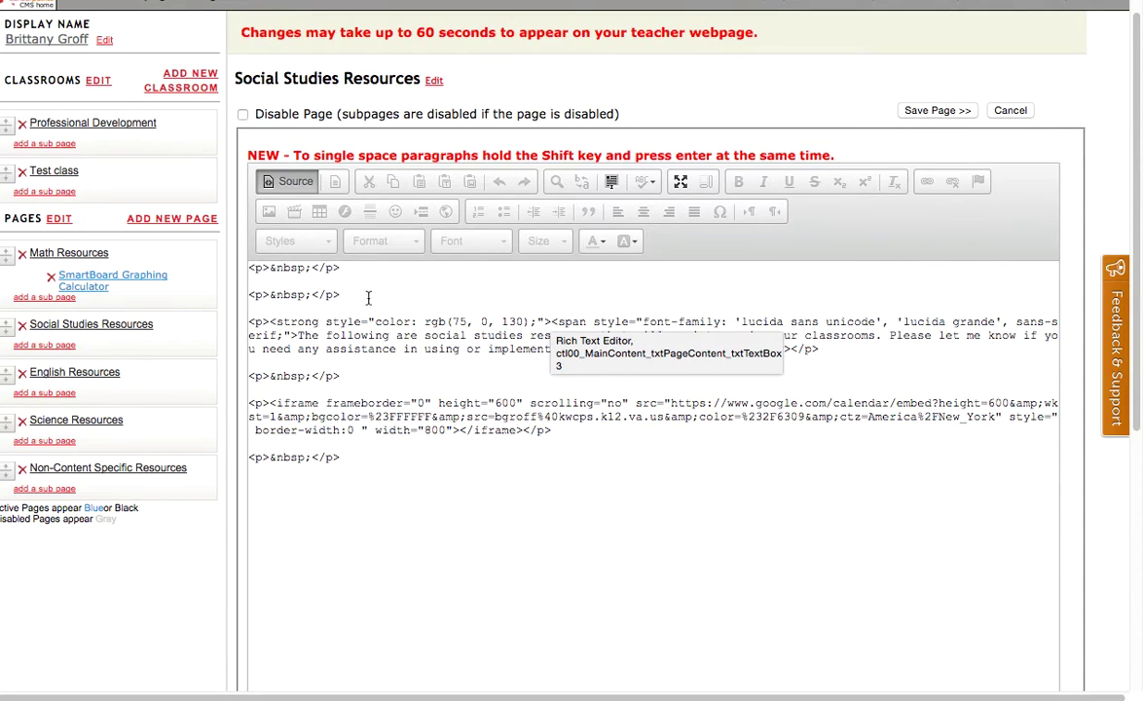
pyautogui.click(253, 271)
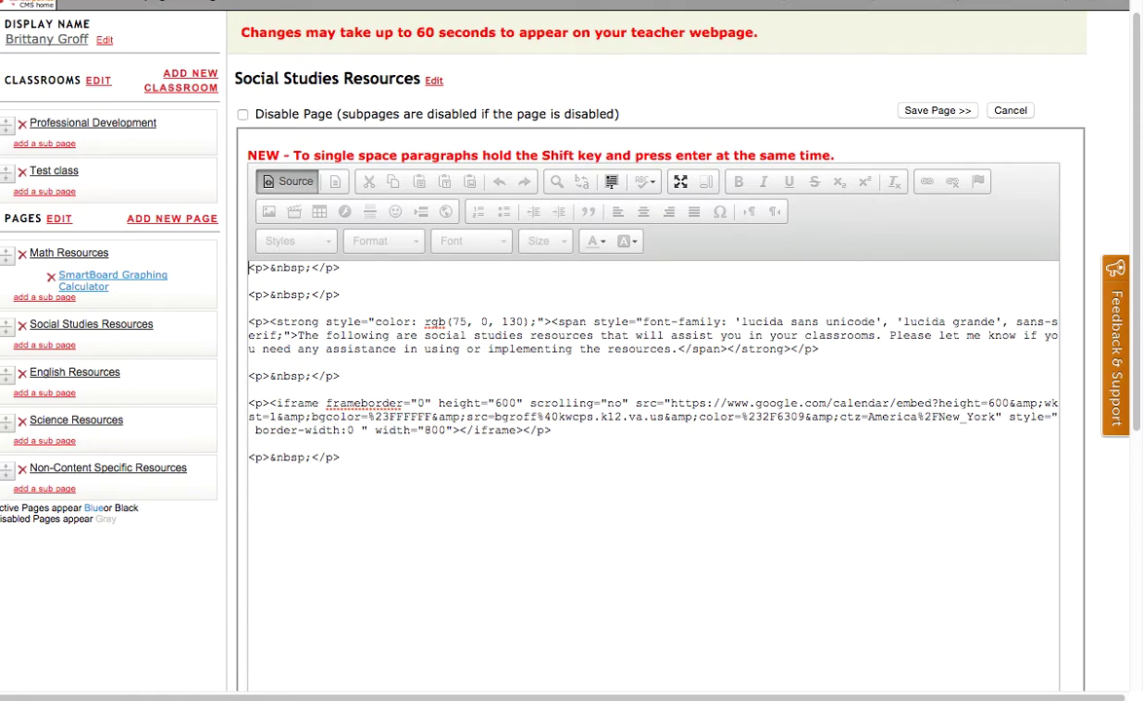
pyautogui.press('Return')
pyautogui.press('Return')
pyautogui.press('Return')
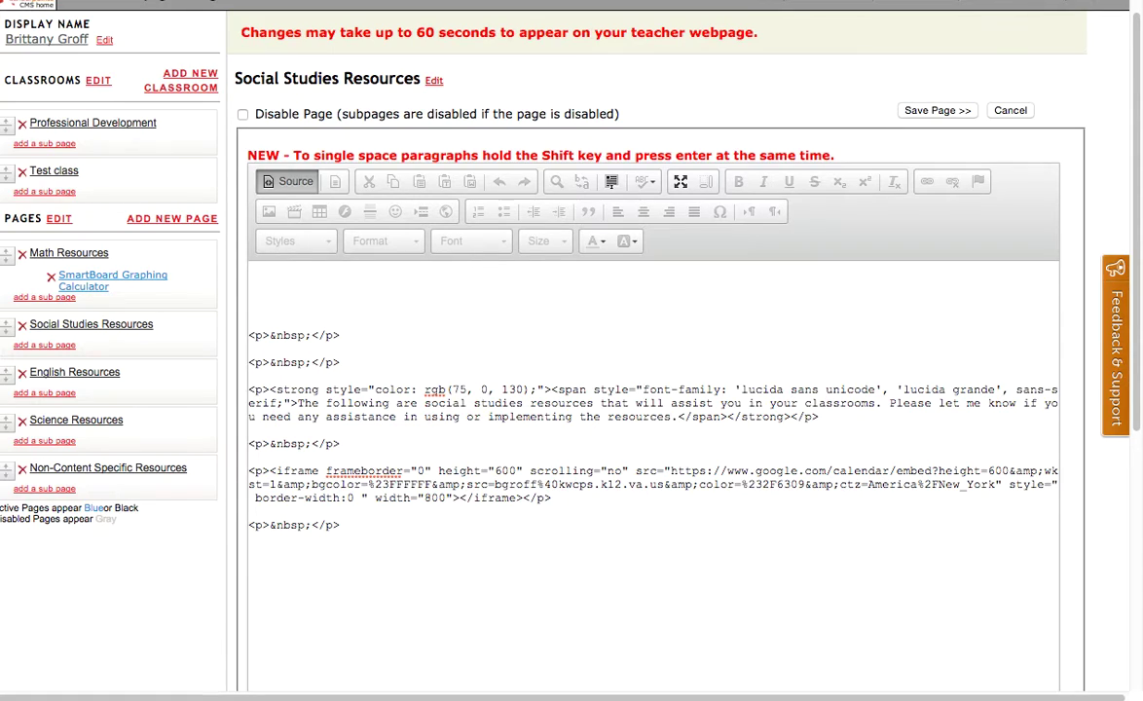
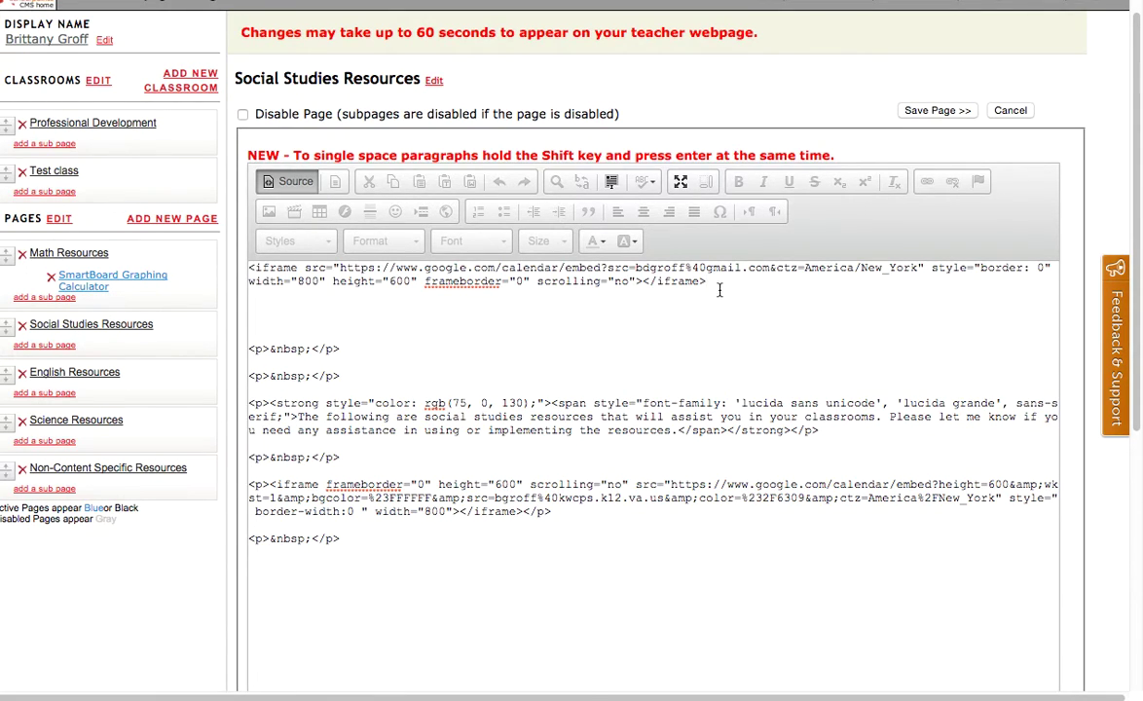
# Paste the Google Calendar iframe at the top and highlight its opening and src URL.
pyautogui.moveTo(261, 268); pyautogui.dragTo(773, 281)
pyautogui.click(775, 283)
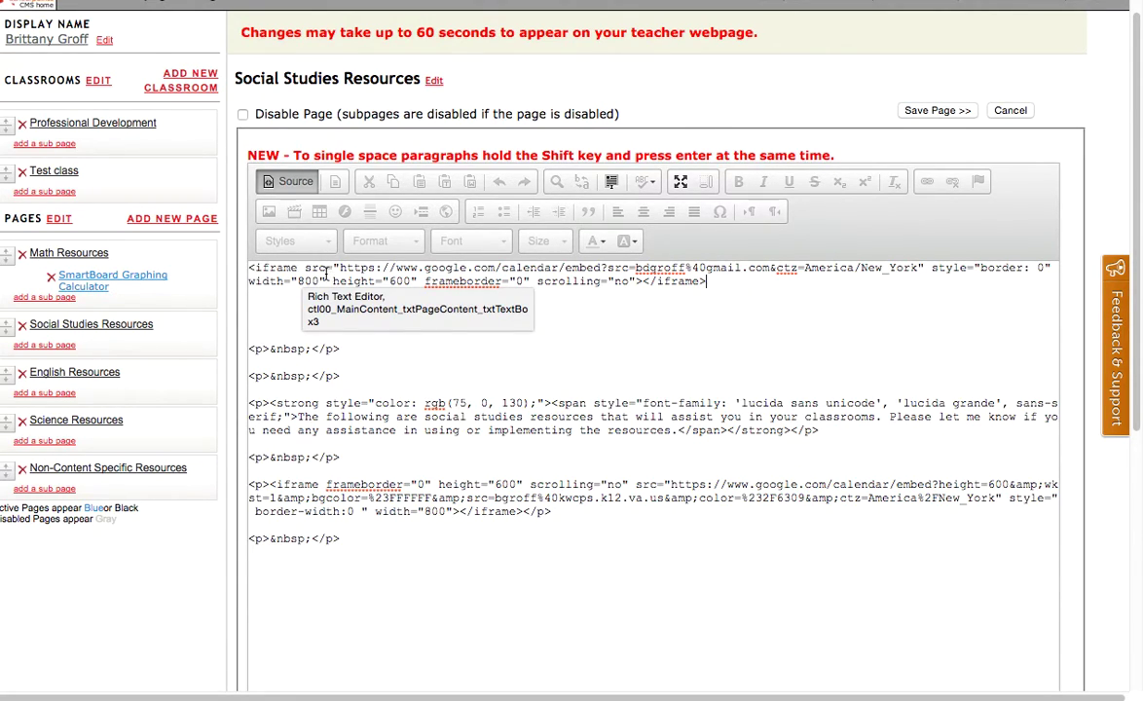
pyautogui.moveTo(339, 267); pyautogui.dragTo(920, 271)
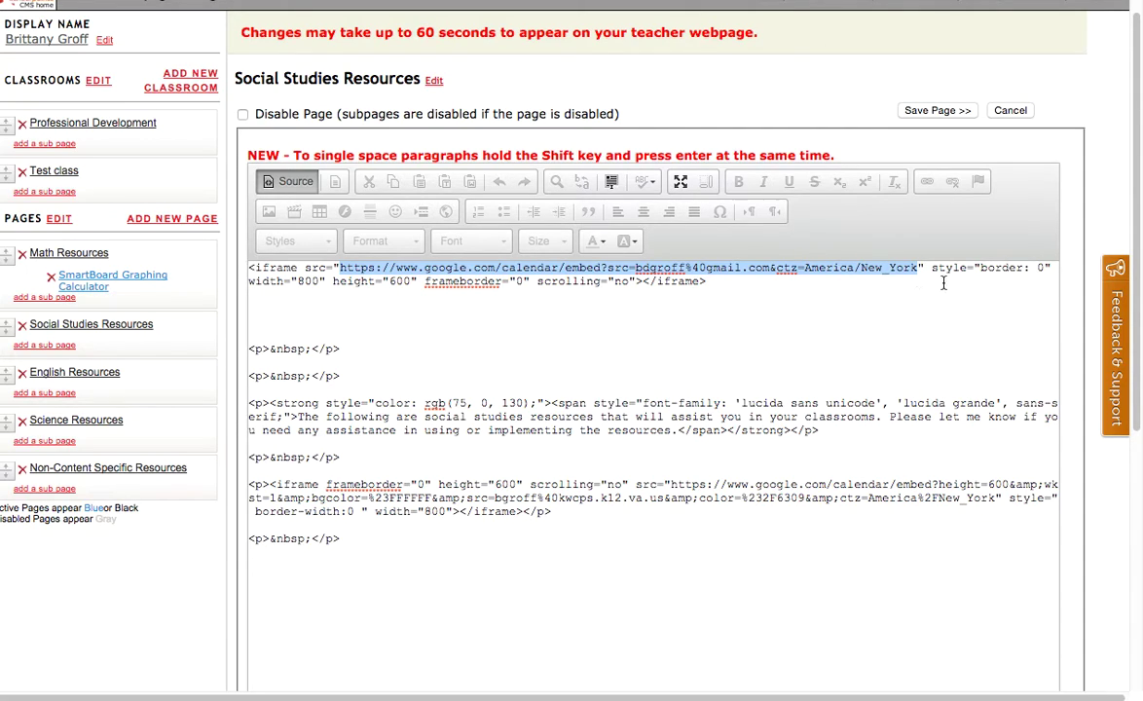
pyautogui.click(967, 268)
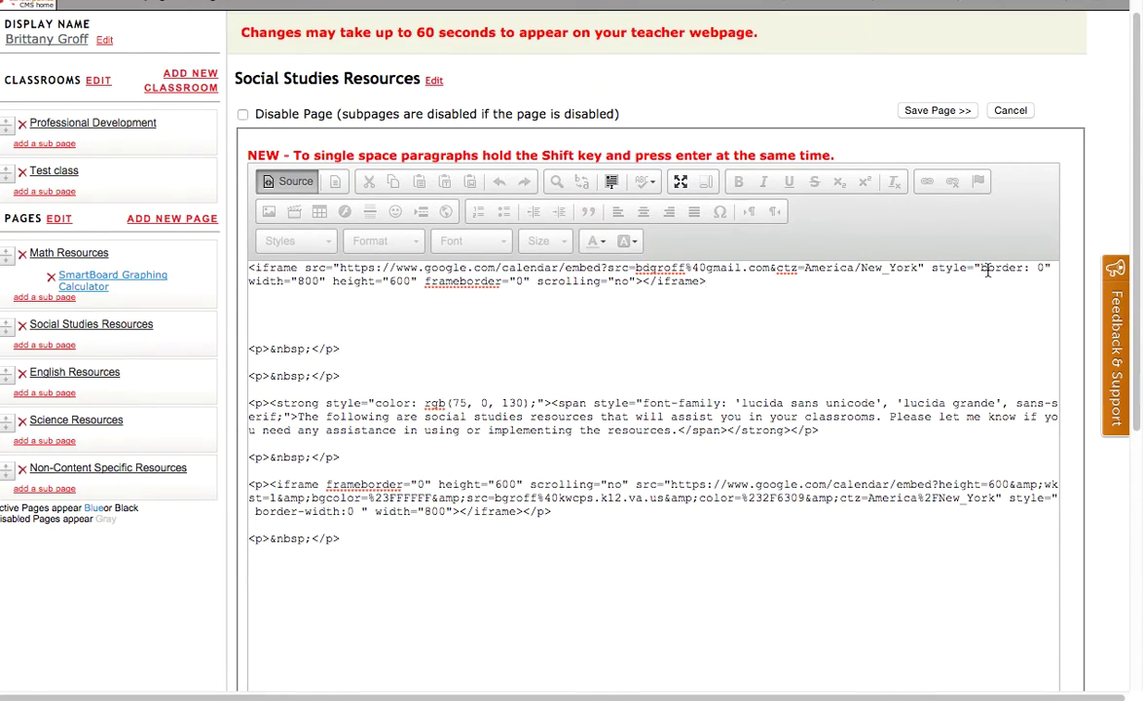
# Highlight the iframe's border style, scrolling="no" setting and closing iframe tag.
pyautogui.moveTo(977, 268); pyautogui.dragTo(1051, 269)
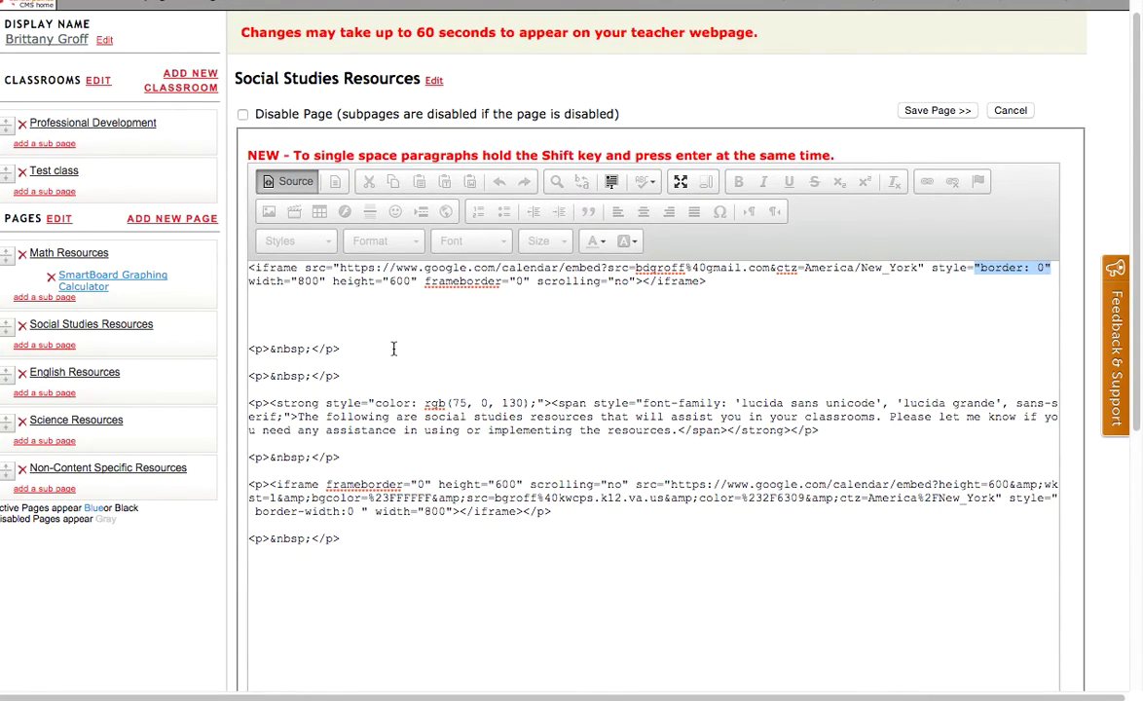
pyautogui.click(276, 282)
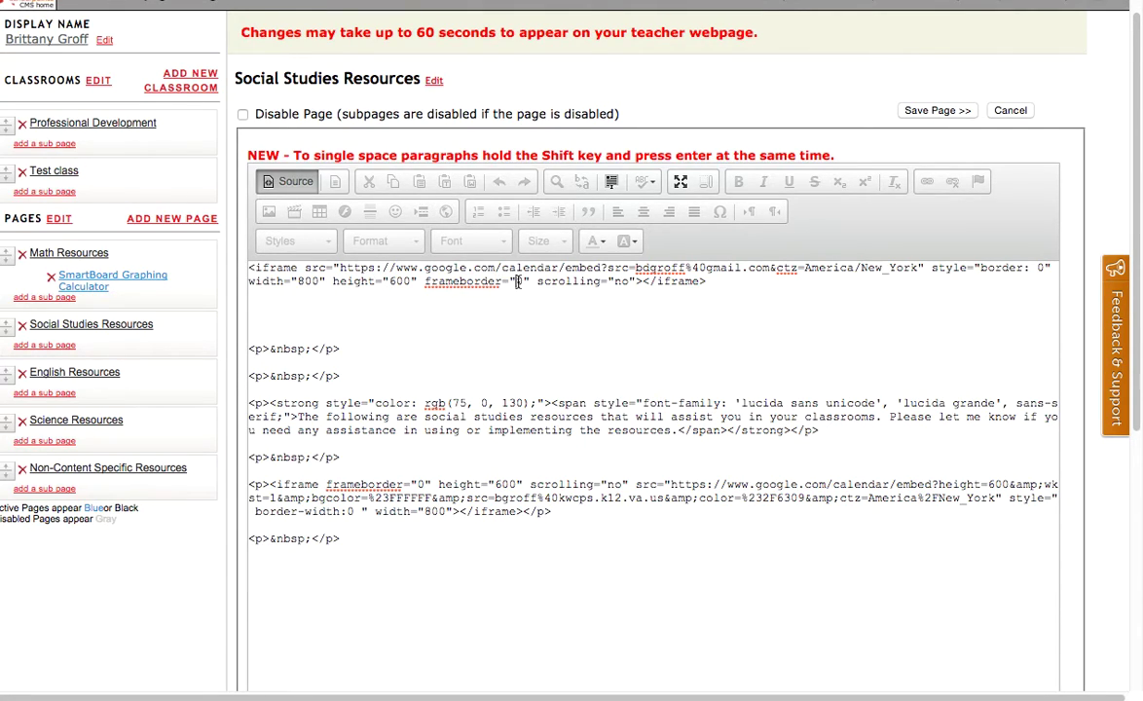
pyautogui.click(550, 282)
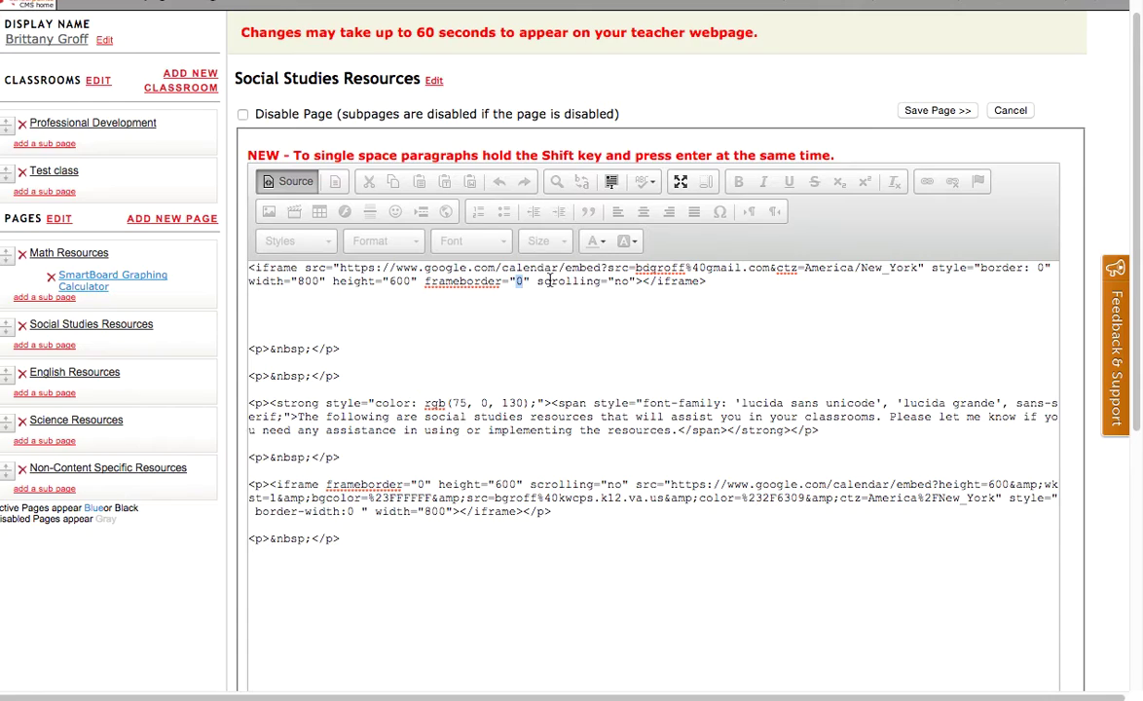
pyautogui.click(621, 281)
pyautogui.moveTo(709, 282); pyautogui.dragTo(657, 285)
pyautogui.click(676, 304)
# Change the iframe width 800 to 400 and height 600 to 300, save, and leave Source view.
pyautogui.doubleClick(310, 281)
pyautogui.write('400')
pyautogui.doubleClick(394, 281)
pyautogui.write('300')
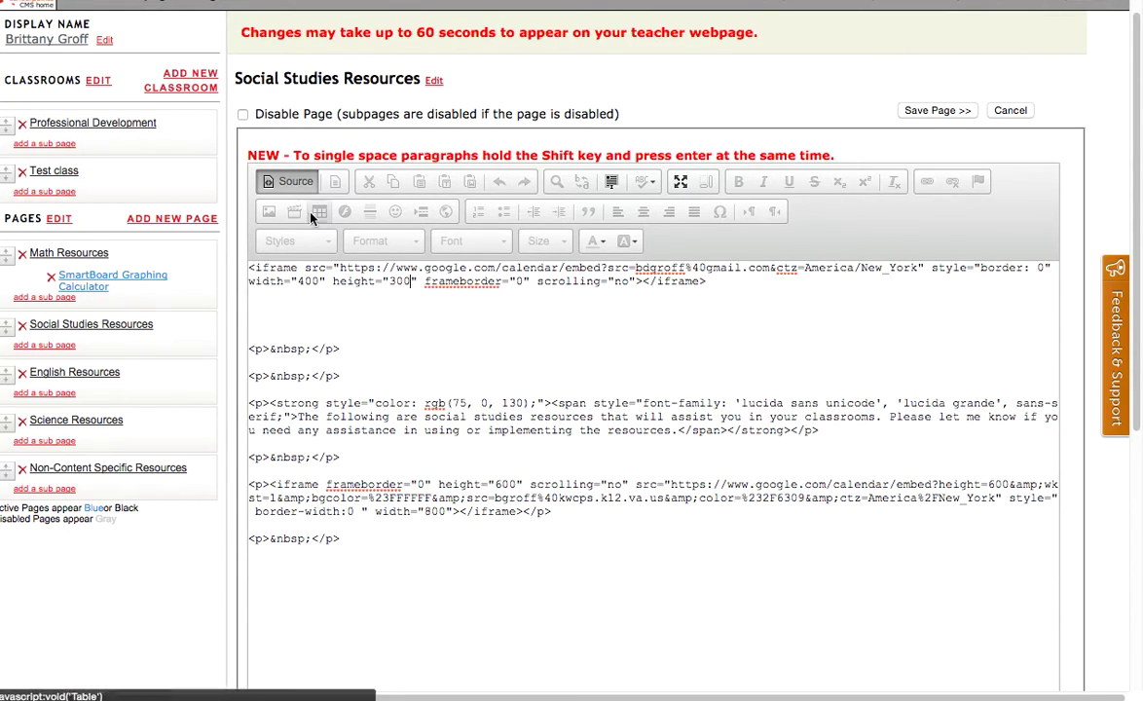
pyautogui.click(924, 113)
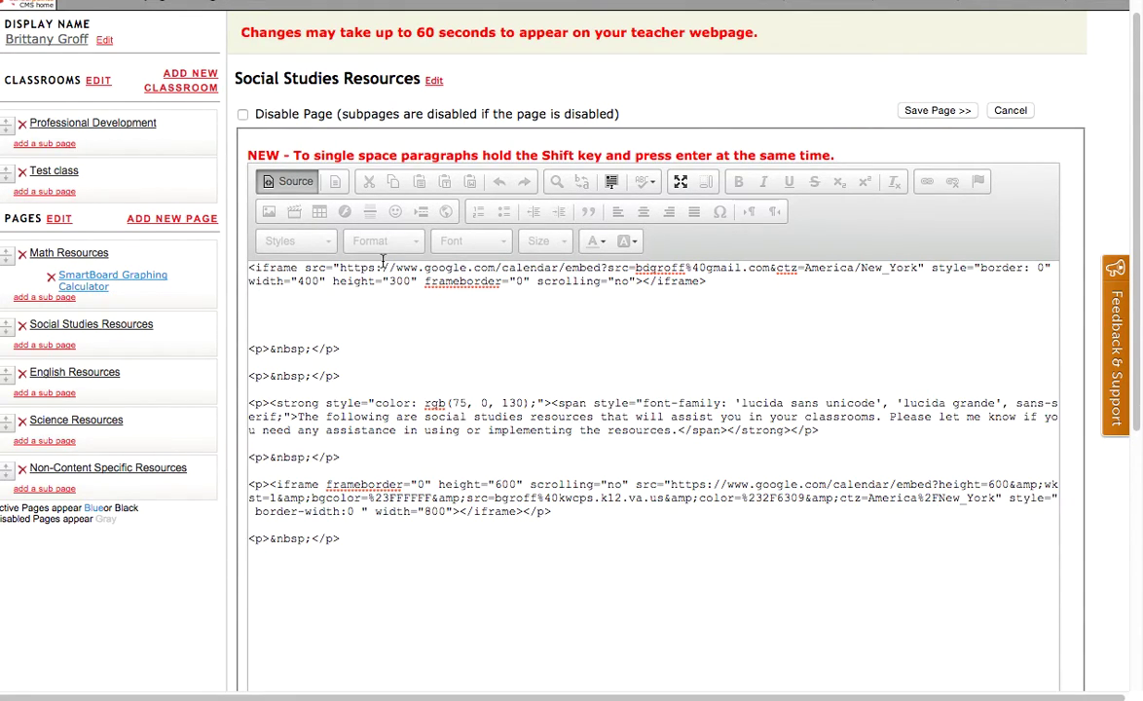
pyautogui.click(292, 182)
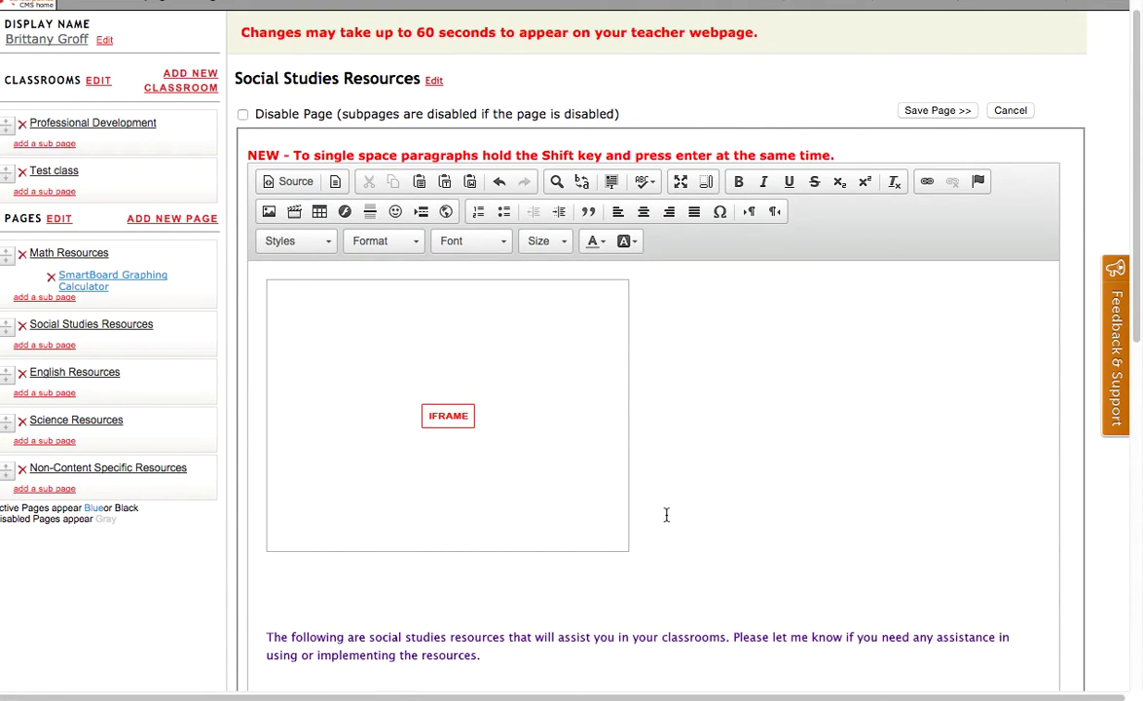
pyautogui.scroll(1, 671, 500)
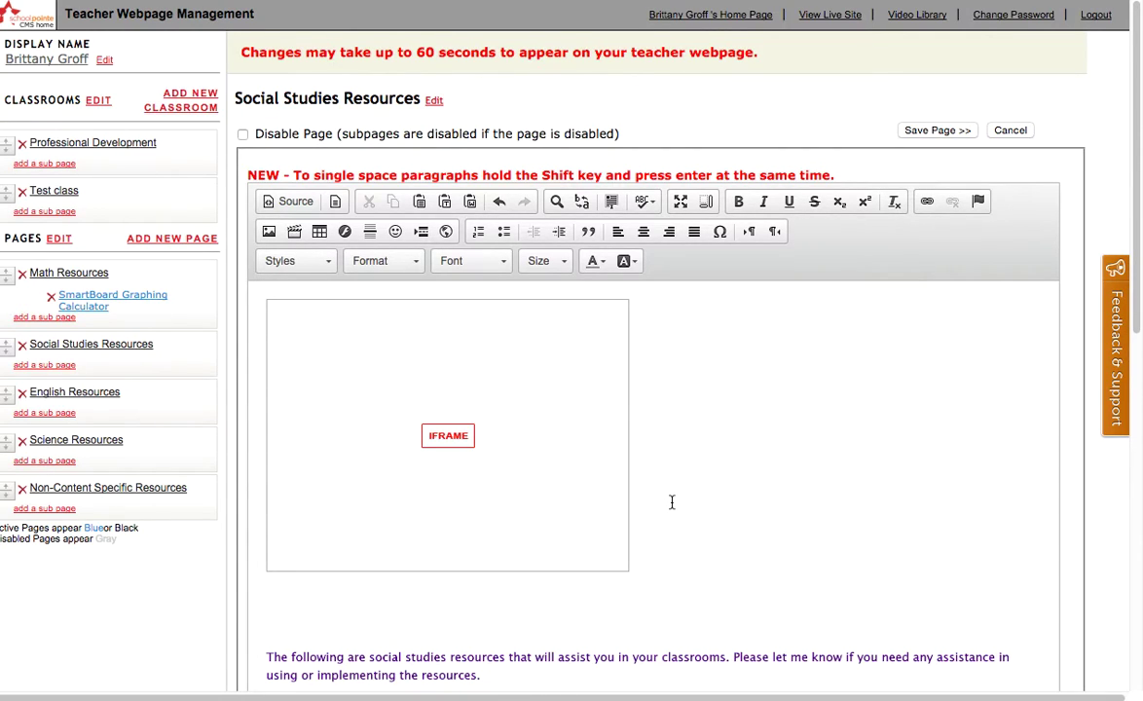
pyautogui.scroll(-1, 671, 501)
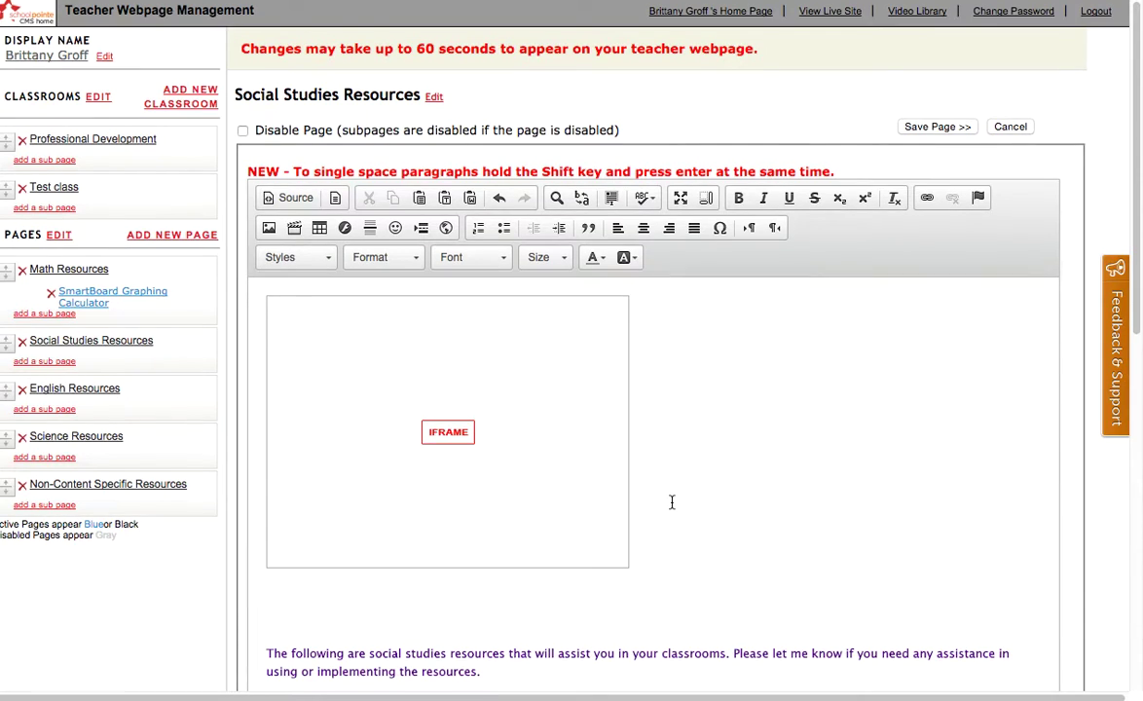
pyautogui.scroll(-10, 672, 503)
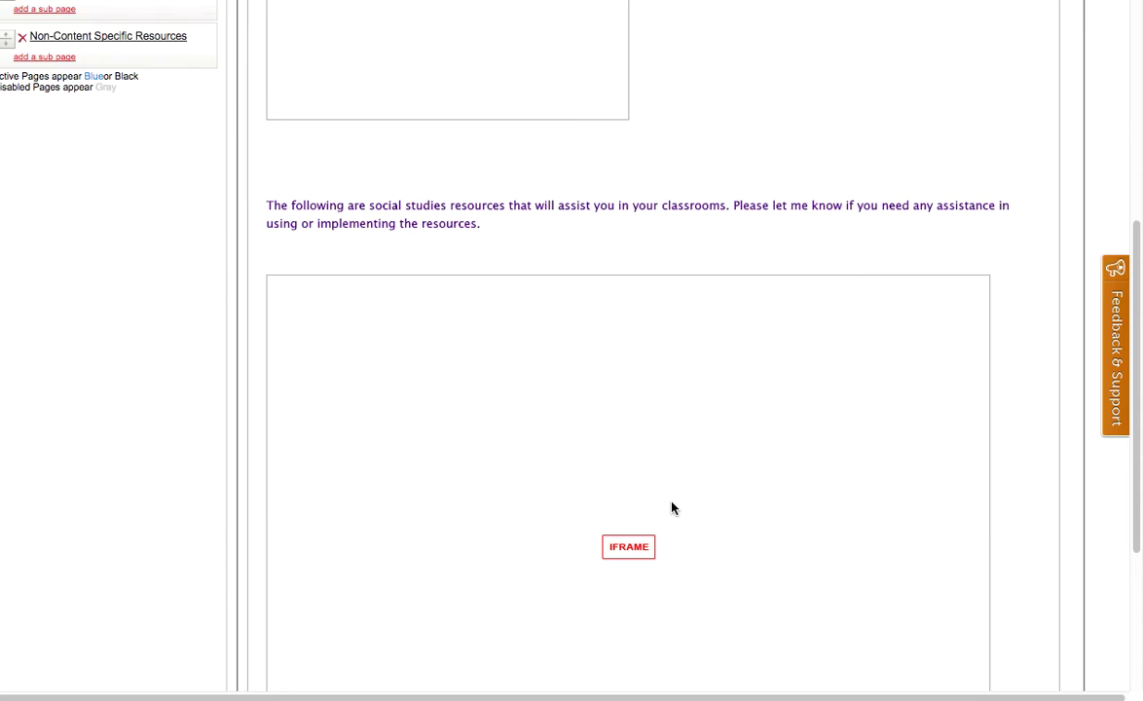
pyautogui.scroll(10, 670, 507)
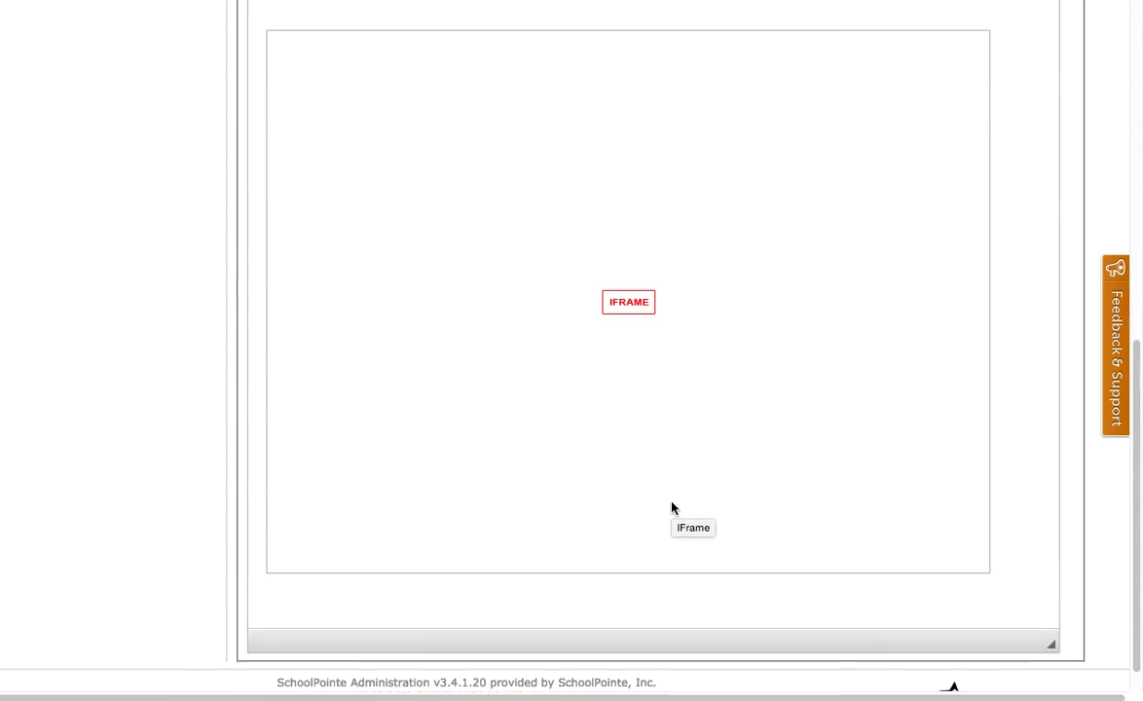